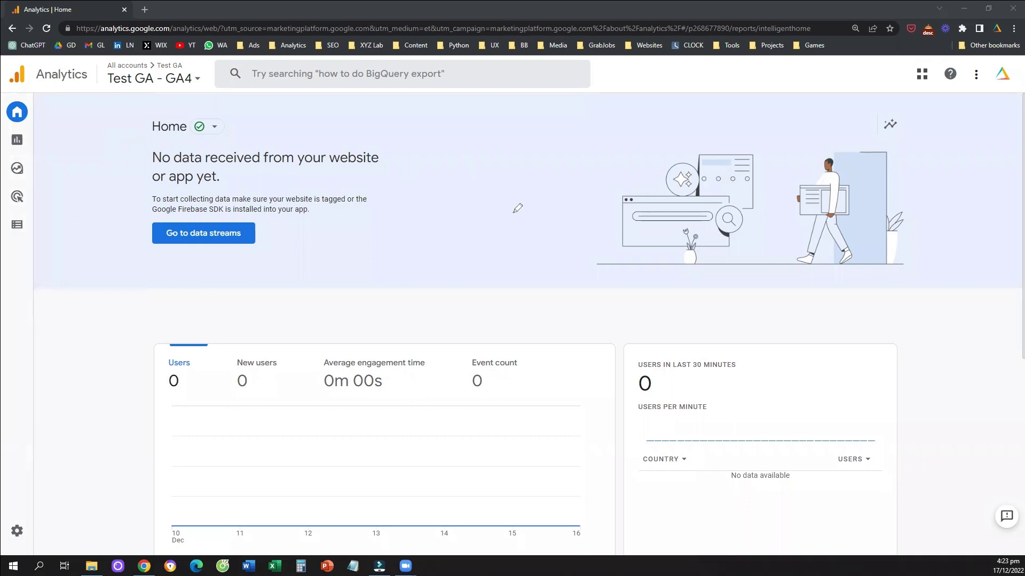
Go to Admin and list the property's data streams, Test GA - GA4 and Test 123
drag(28, 100, 68, 125)
mouse_move(170, 263)
mouse_down()
mouse_move(80, 488)
mouse_move(53, 504)
mouse_move(49, 495)
mouse_move(89, 518)
mouse_up()
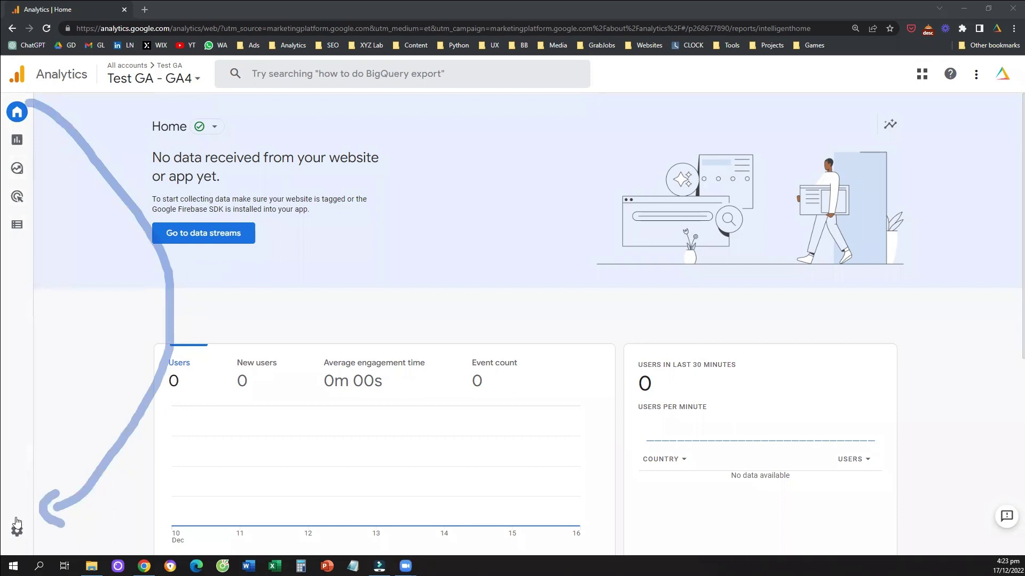
click(38, 532)
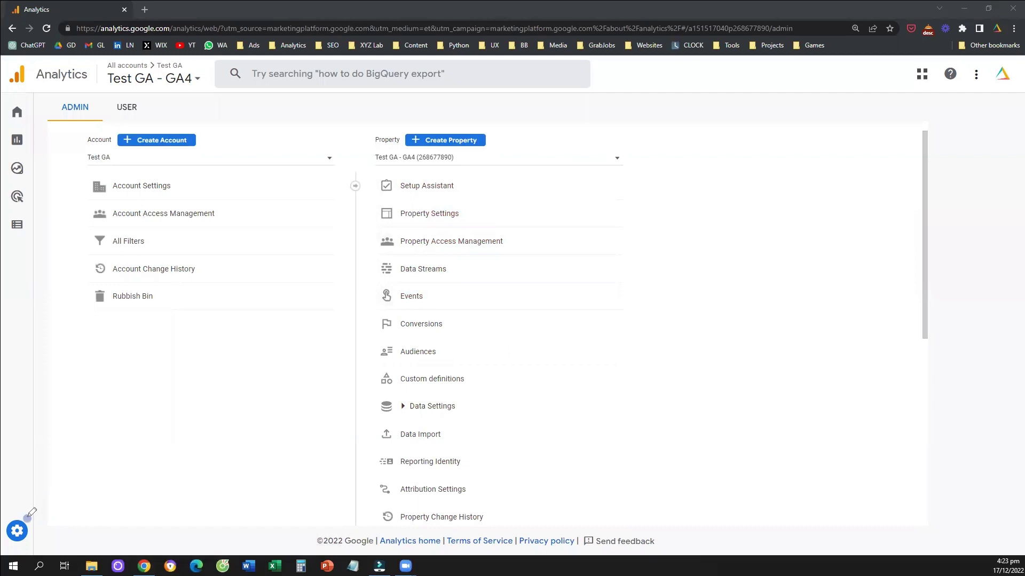
mouse_move(28, 518)
mouse_down()
mouse_move(355, 271)
mouse_move(346, 265)
mouse_move(364, 270)
mouse_move(360, 288)
mouse_up()
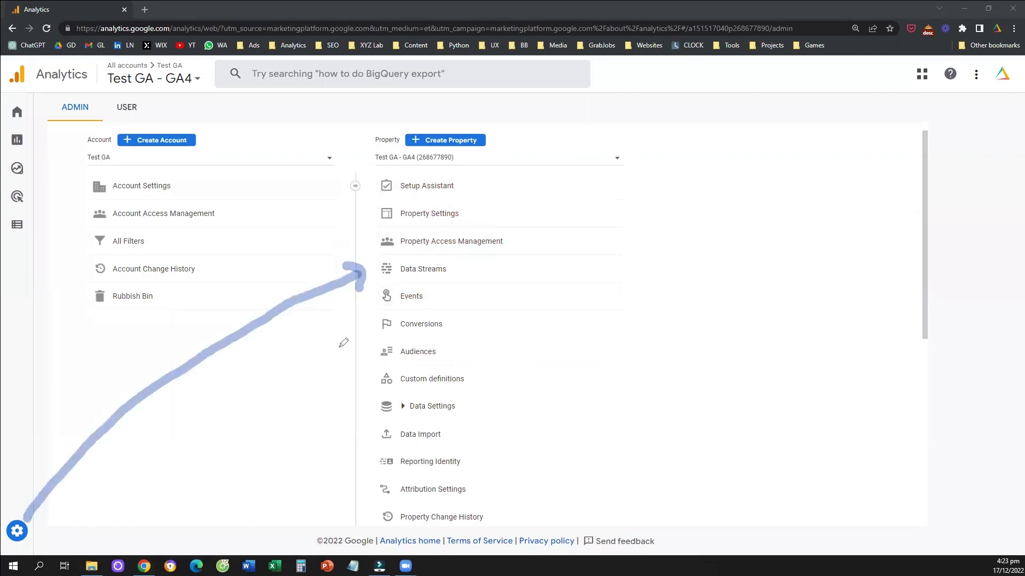
click(427, 269)
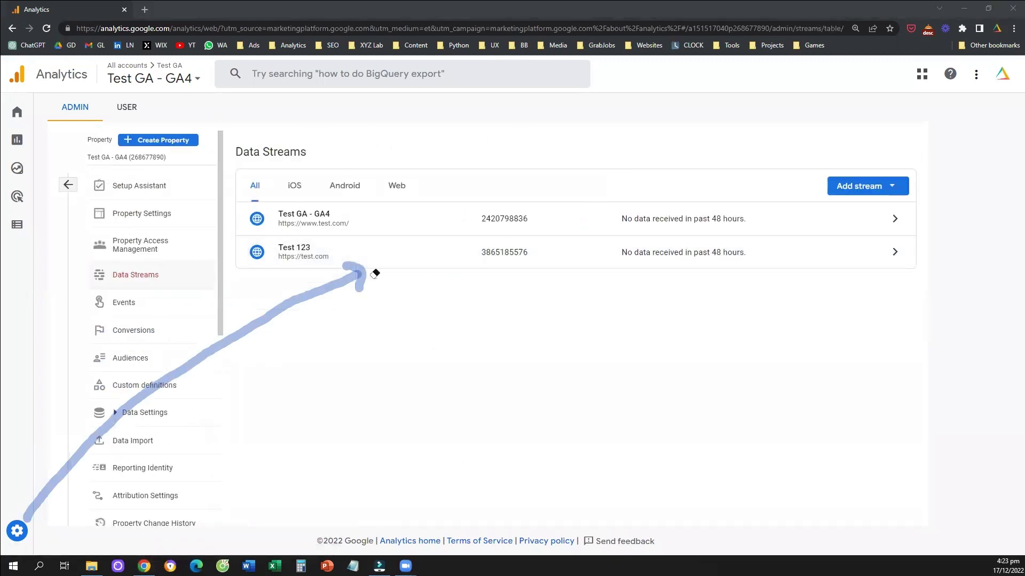
drag(341, 284, 130, 450)
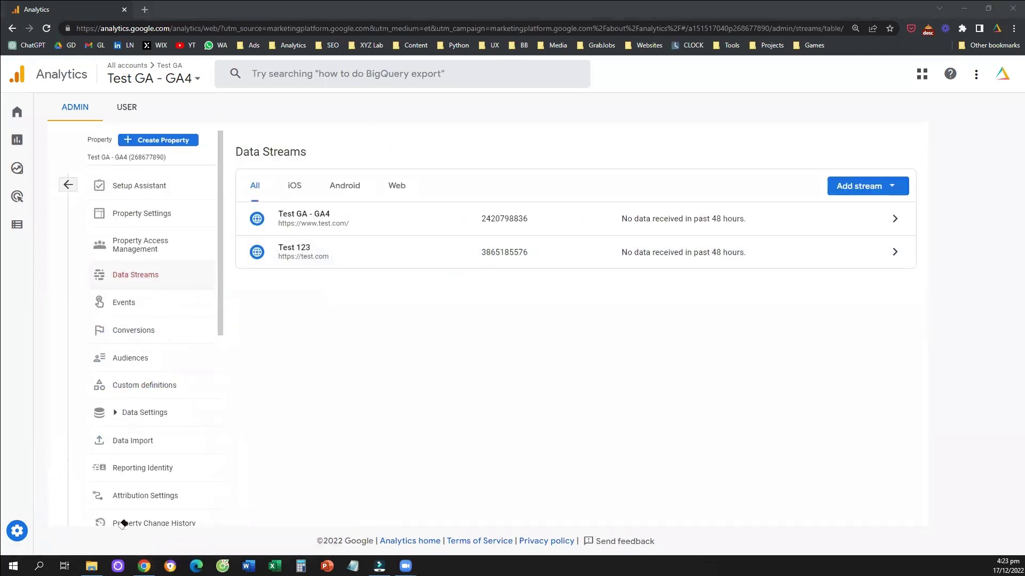
Open the Test GA - GA4 web stream details and its Configure tag settings panel
click(385, 238)
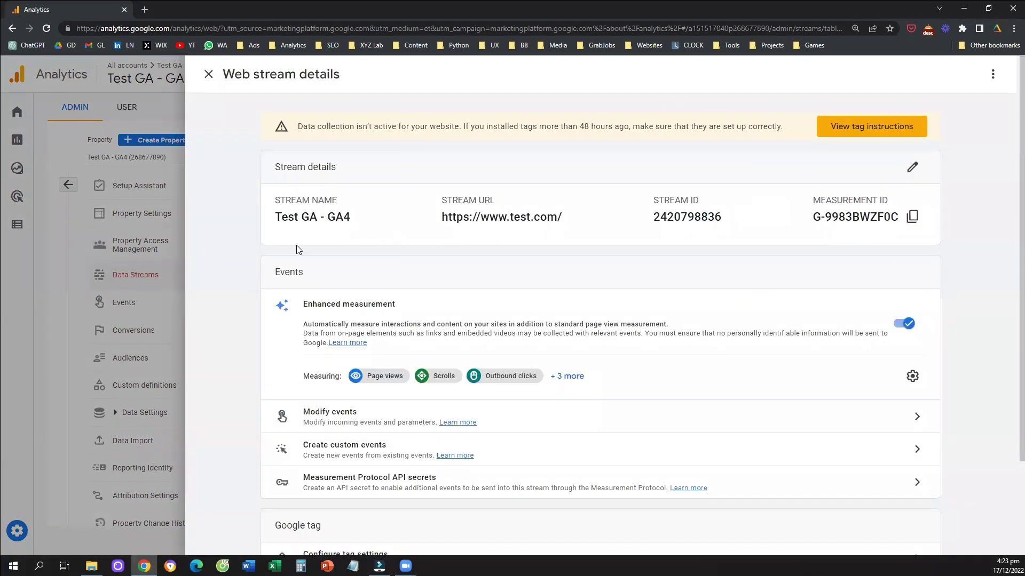
scroll(272, 338, down, 2)
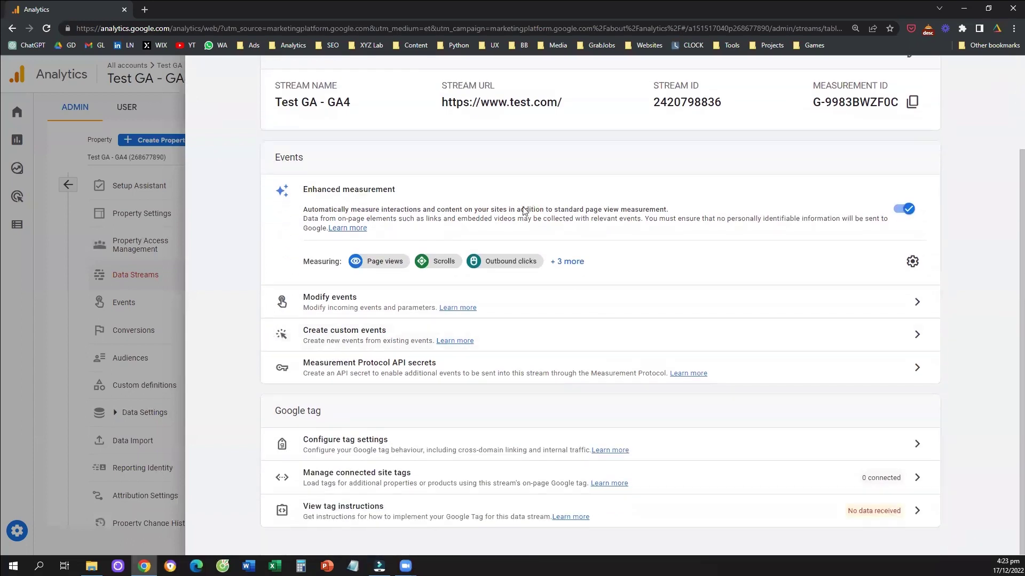
mouse_move(247, 209)
mouse_down()
mouse_move(231, 439)
mouse_move(260, 439)
mouse_move(255, 451)
mouse_up()
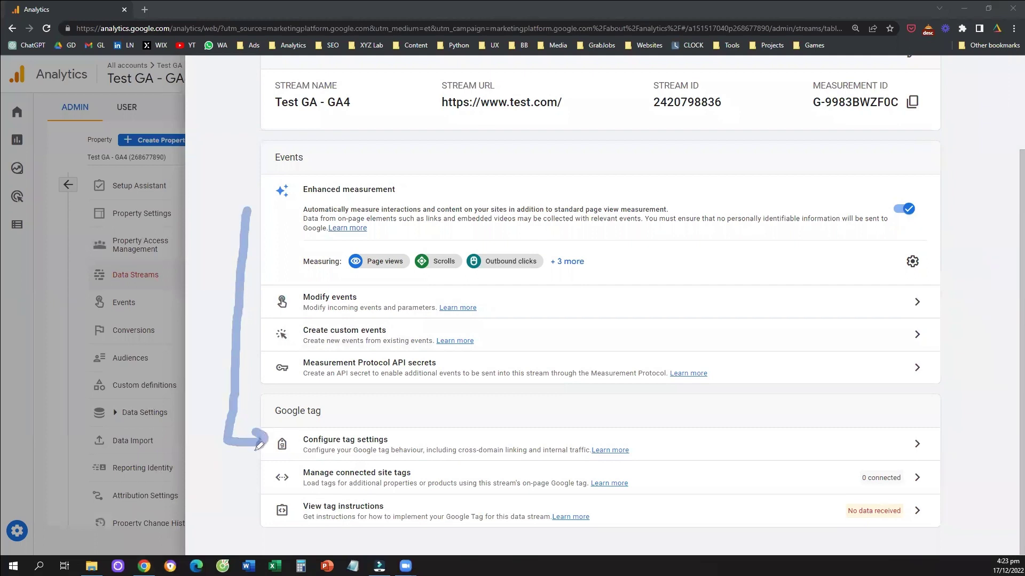
click(366, 454)
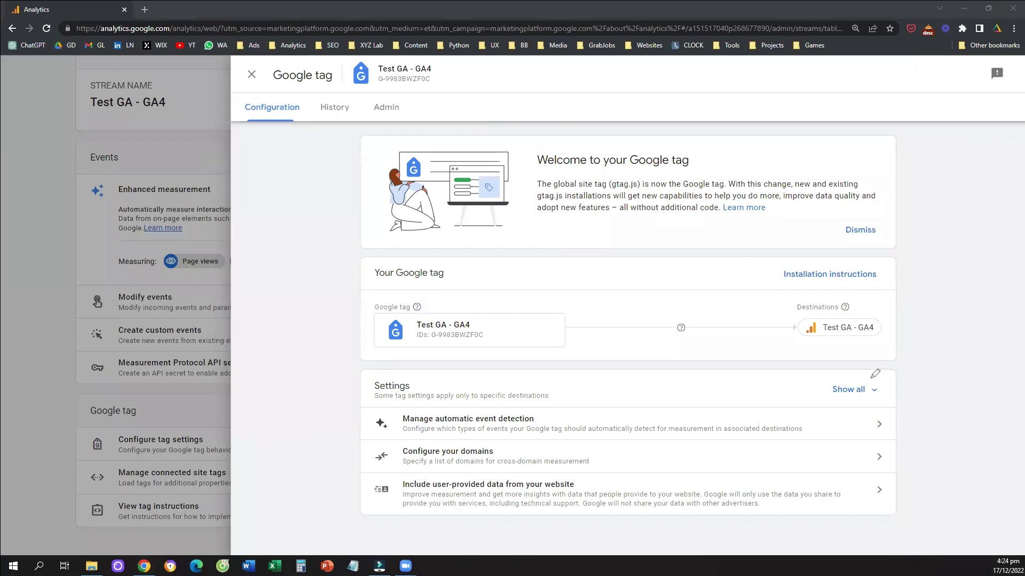
Show all Test GA - GA4 tag settings and open the empty Define internal traffic page
mouse_move(859, 370)
mouse_down()
mouse_move(835, 405)
mouse_move(888, 379)
mouse_move(867, 368)
mouse_up()
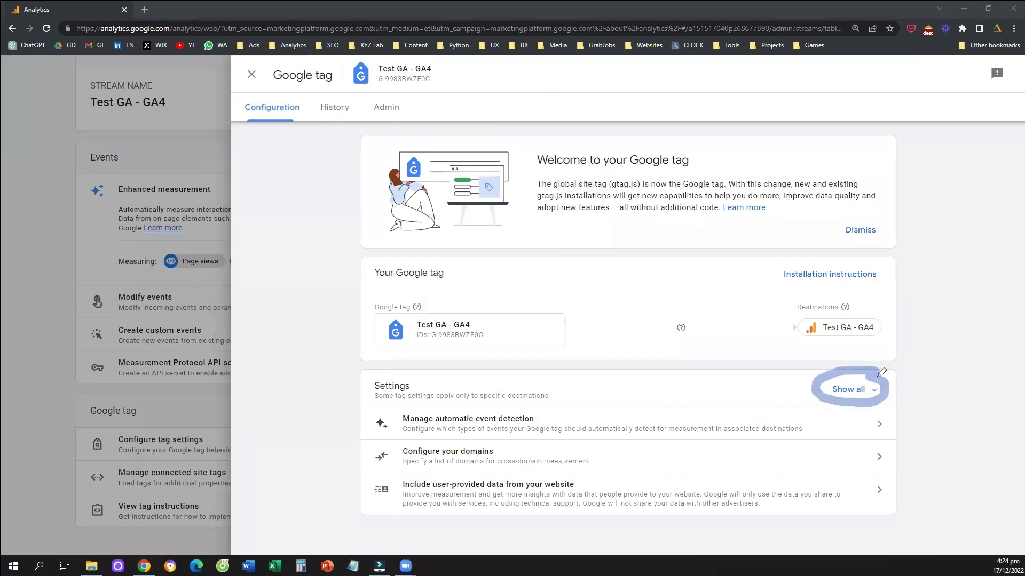
click(874, 395)
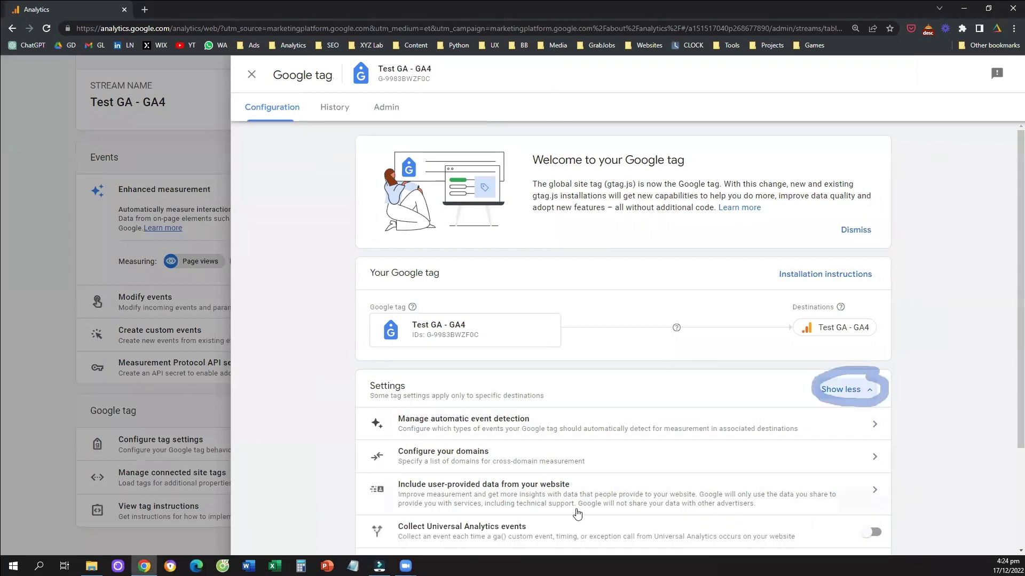
key(ctrl+shift+p)
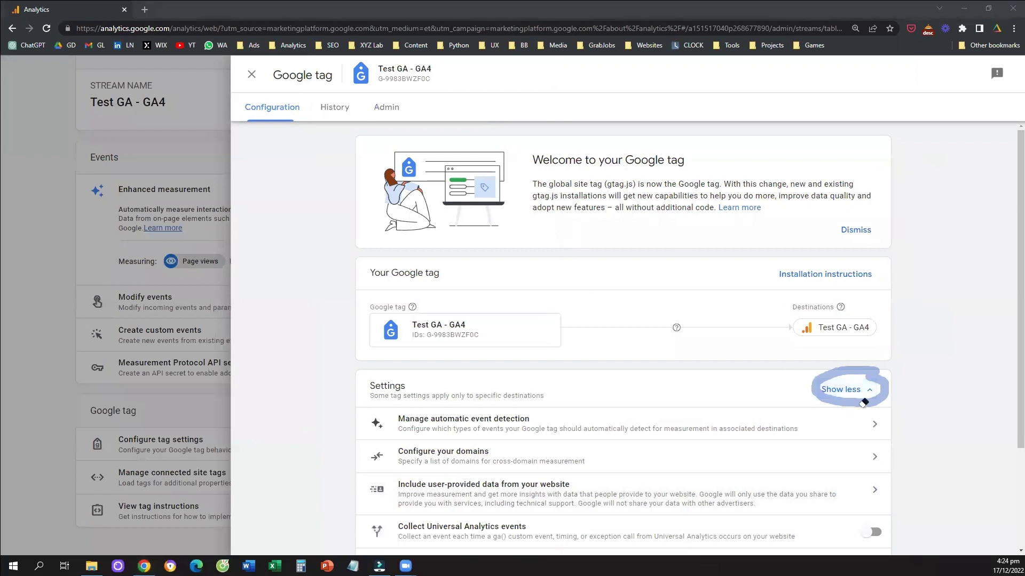
key(Escape)
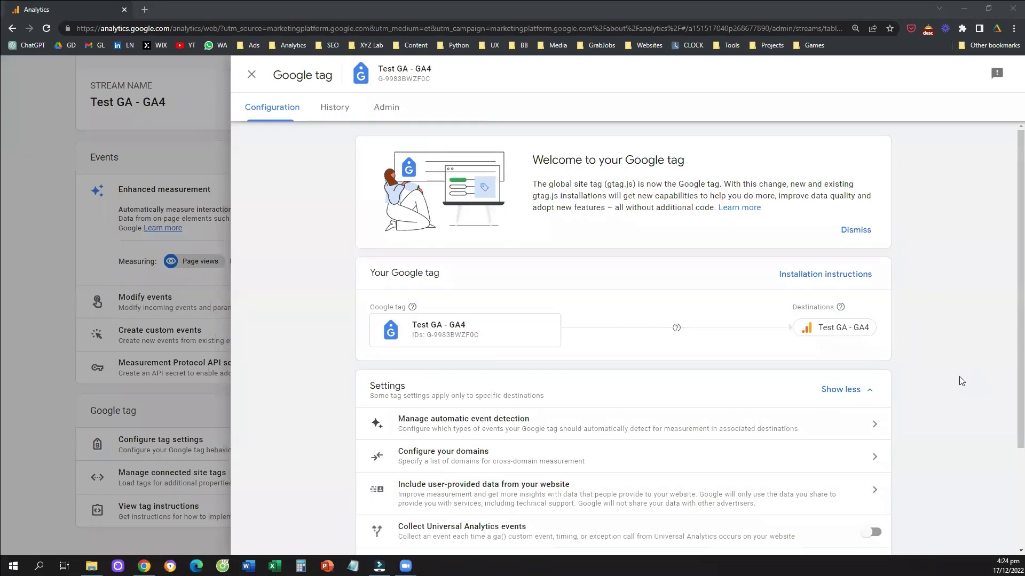
scroll(956, 395, down, 1)
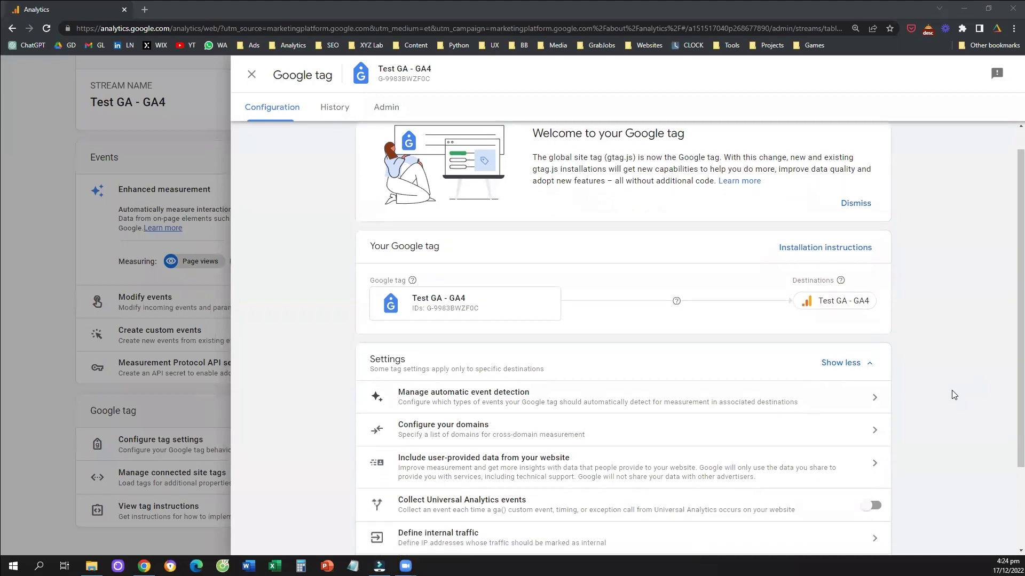
scroll(954, 395, down, 1)
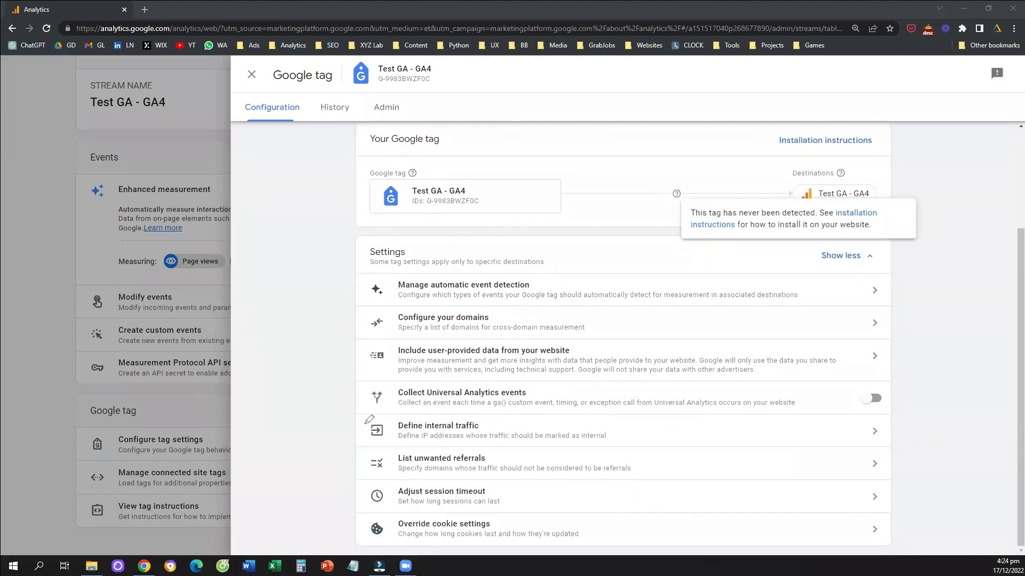
drag(368, 410, 356, 445)
drag(623, 416, 628, 451)
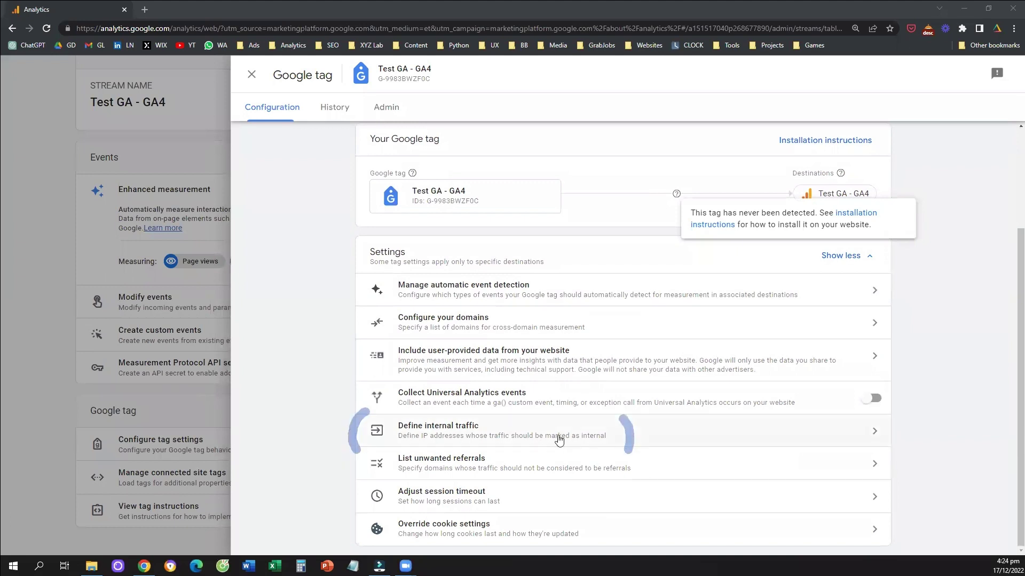
click(559, 439)
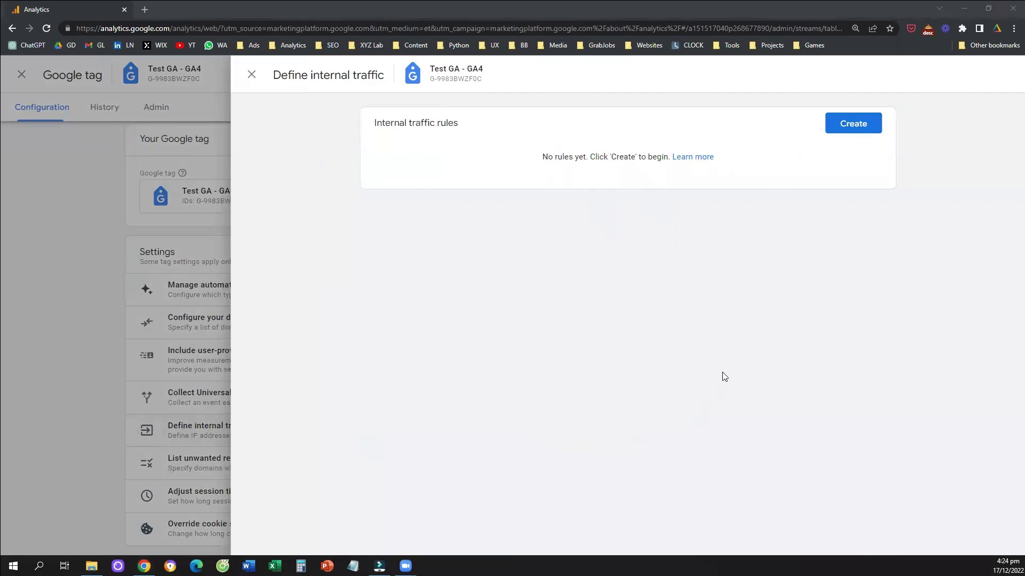
Start a new internal traffic rule with match type 'IP address equals'
click(847, 139)
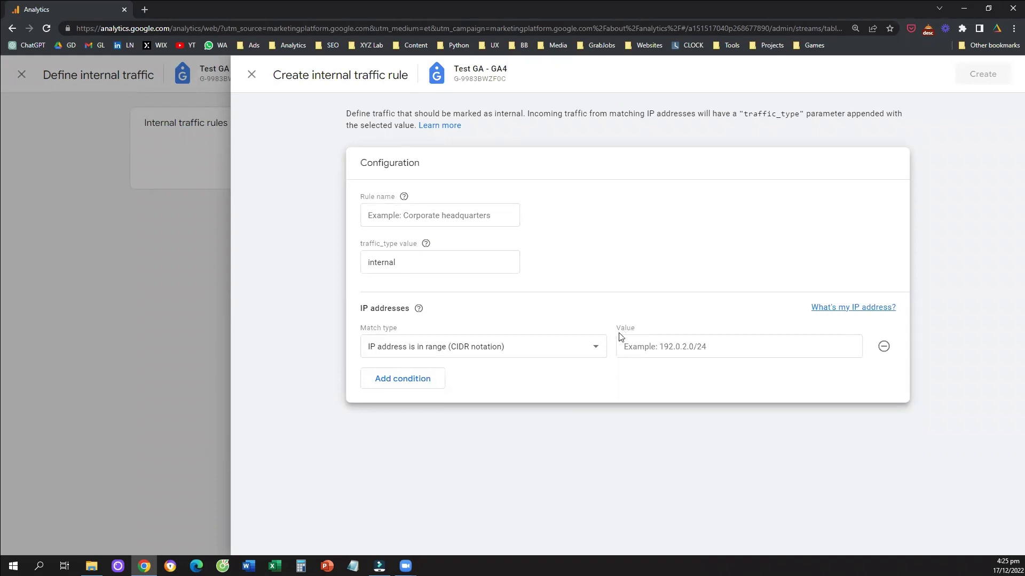
click(597, 350)
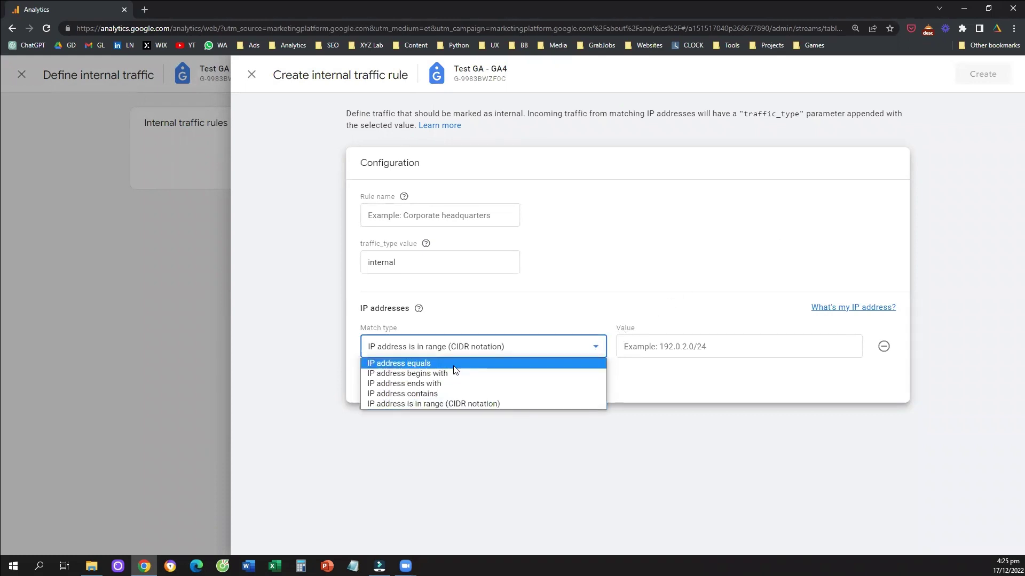
click(475, 363)
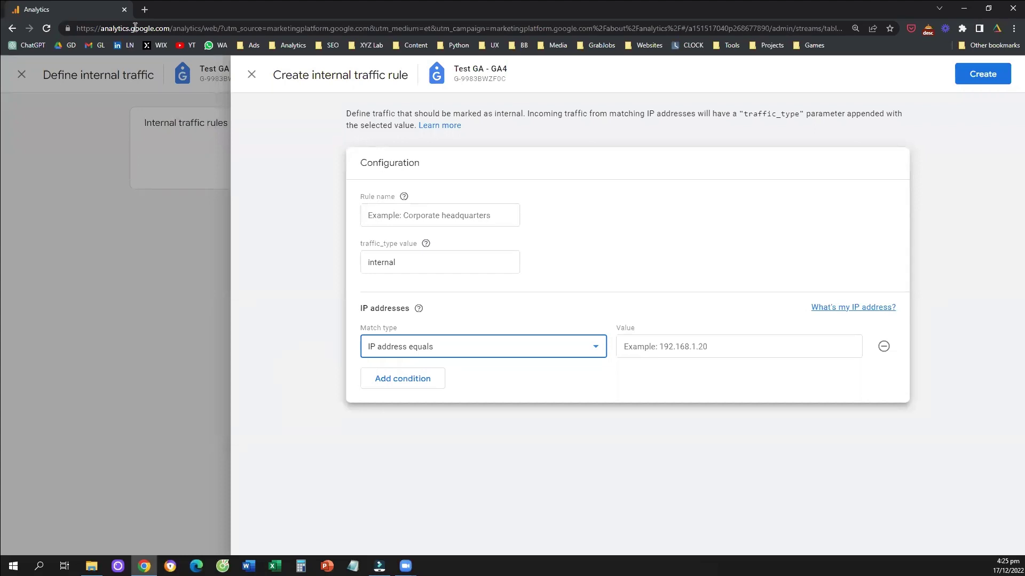
Search 'whatsmyip address', open whatismyipaddress.com, and copy the displayed public IPv4 address
click(143, 10)
text(w)
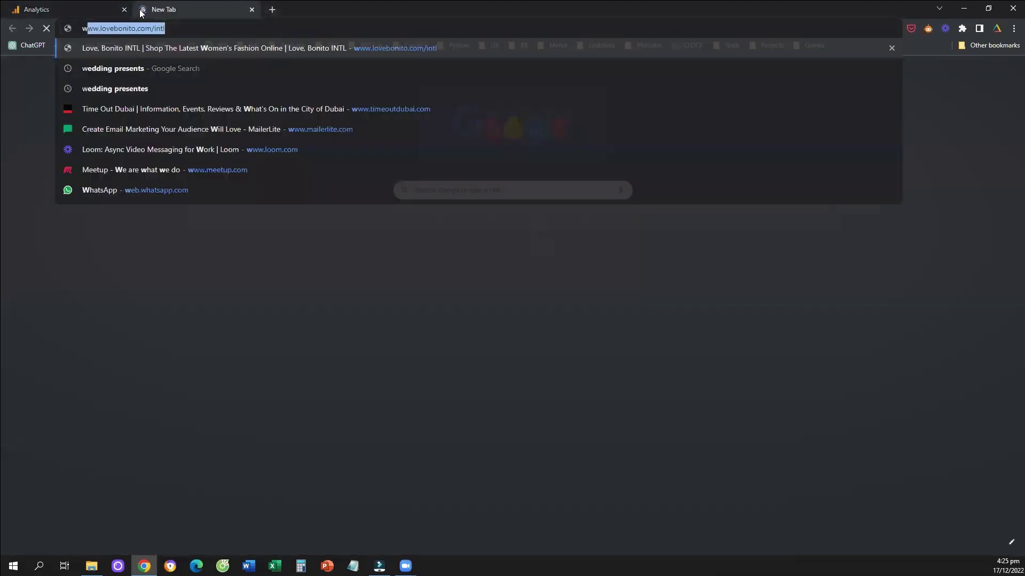
text(hats)
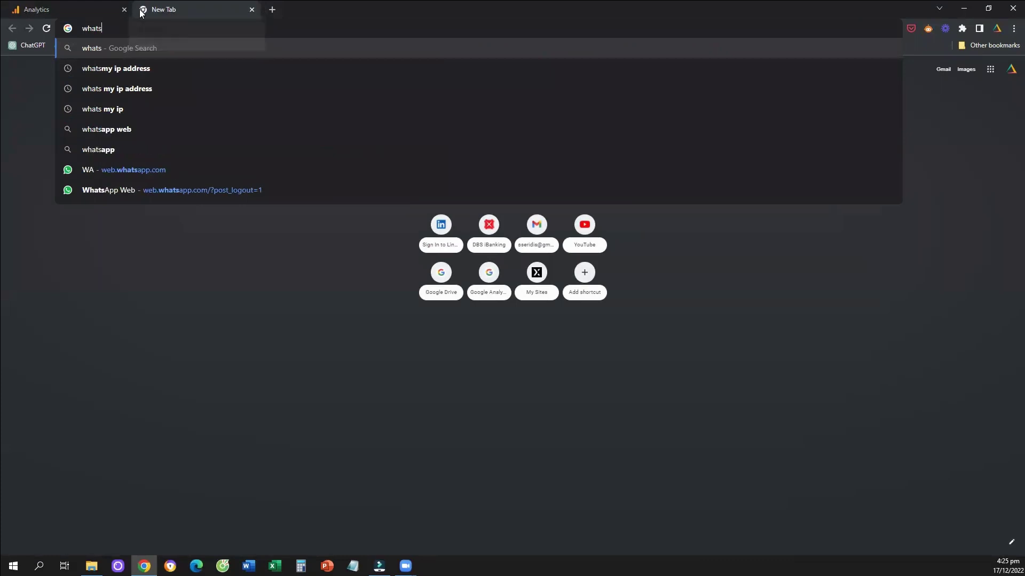
text(myip address)
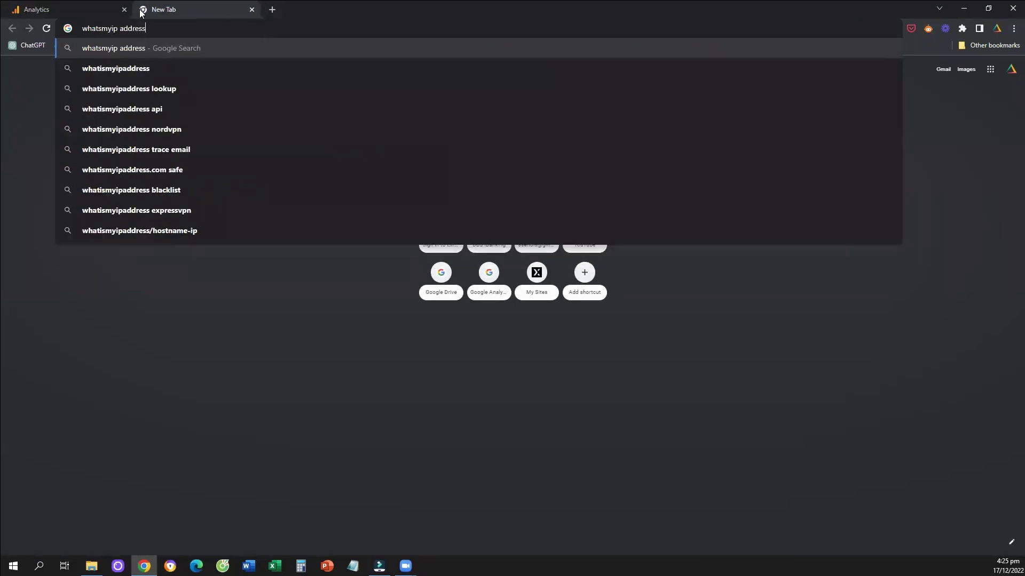
key(Return)
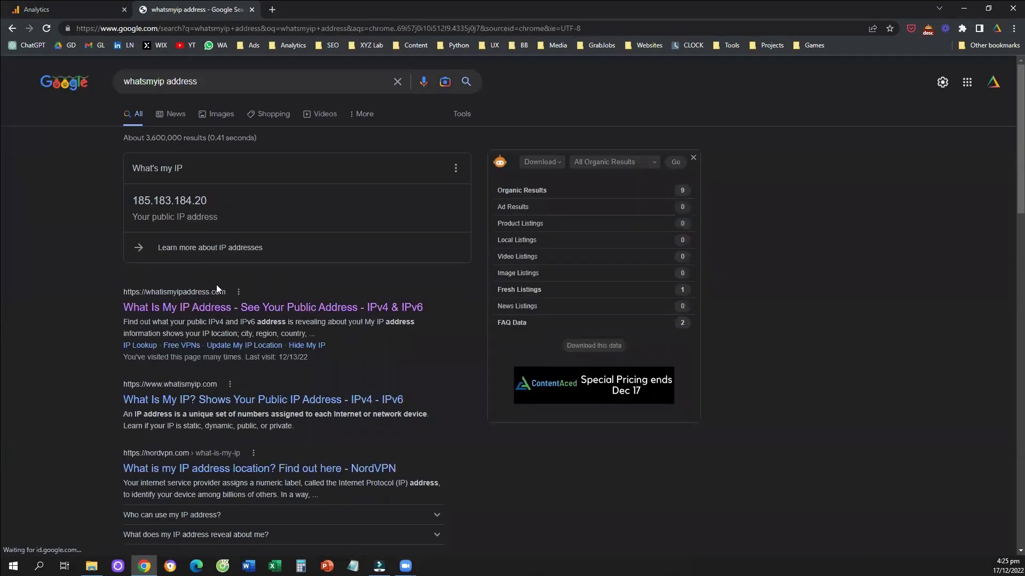
click(216, 288)
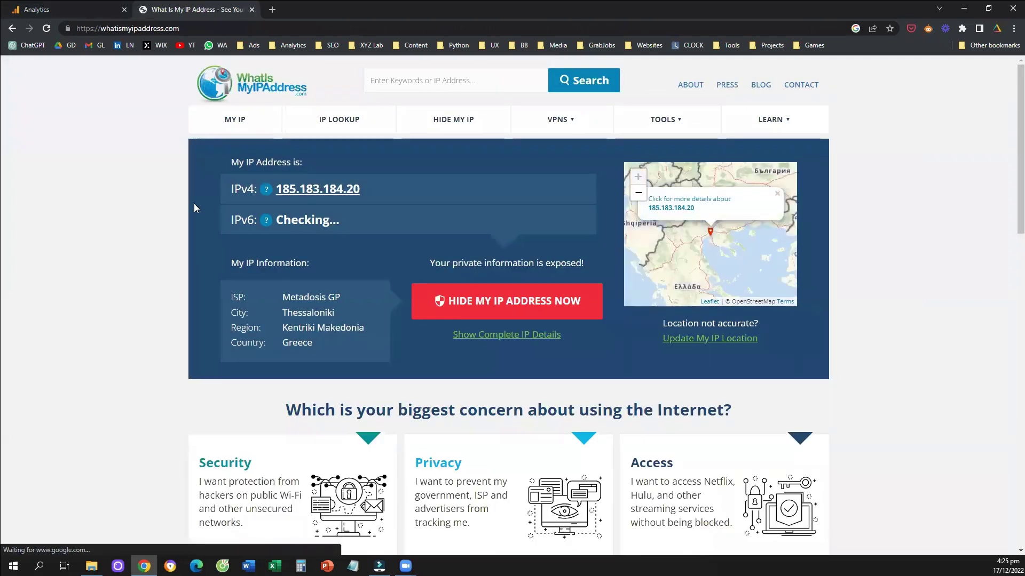
drag(365, 190, 270, 190)
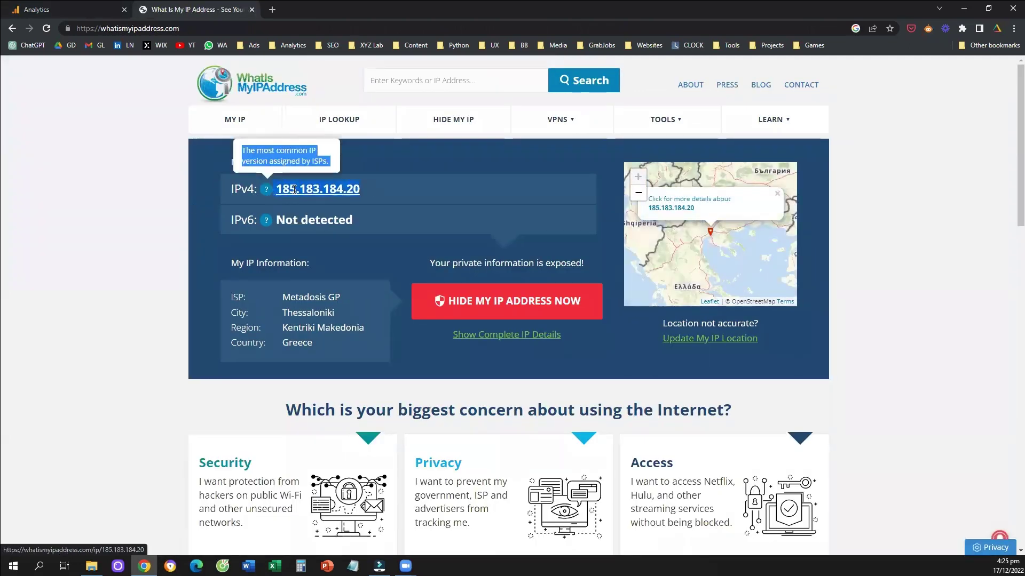
right_click(318, 197)
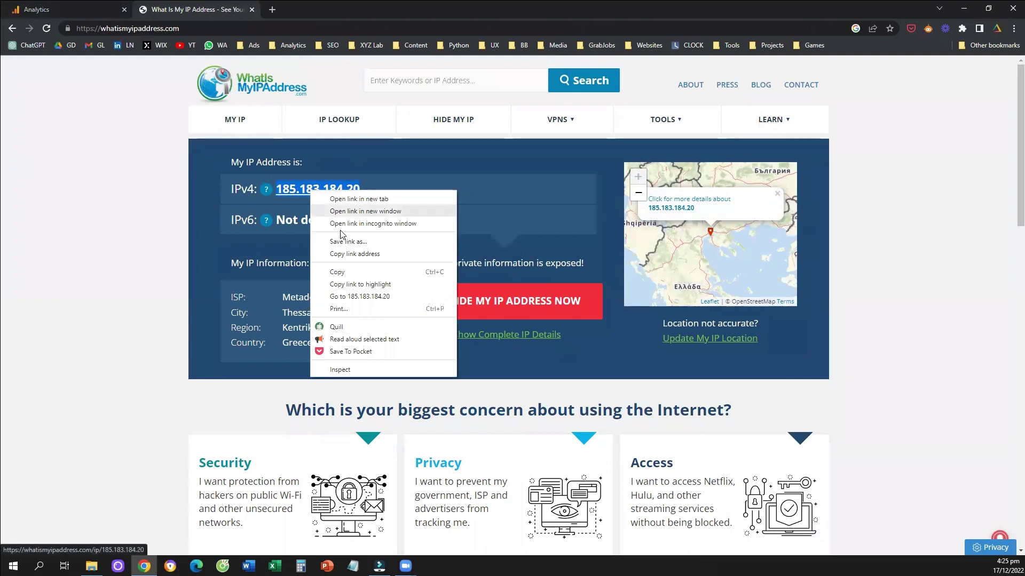
click(334, 272)
Paste IP 185.183.184.20 as the value, name the rule 'Exclude Internal Traffic', and create it
key(ctrl+1)
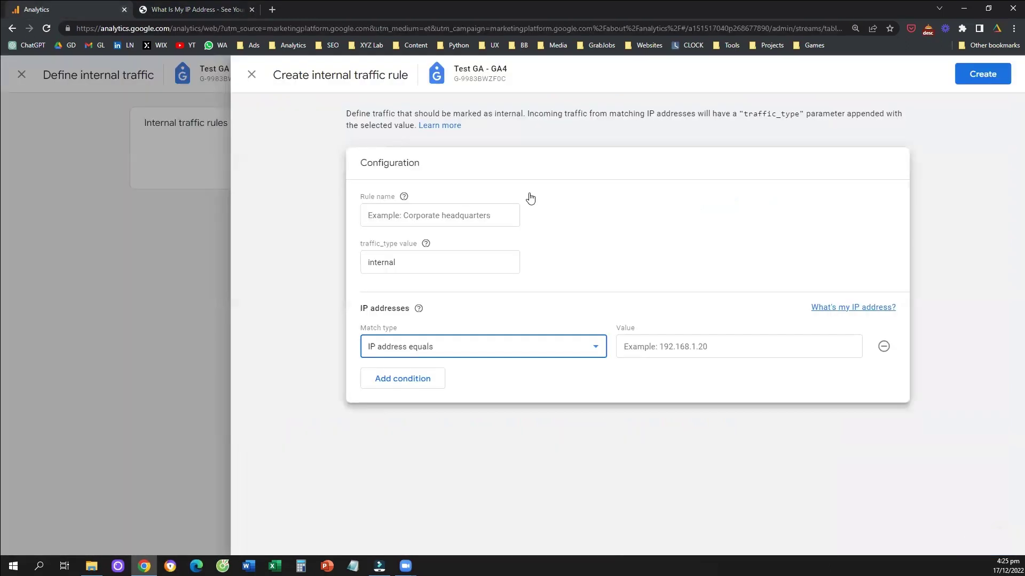
click(661, 341)
key(ctrl+v)
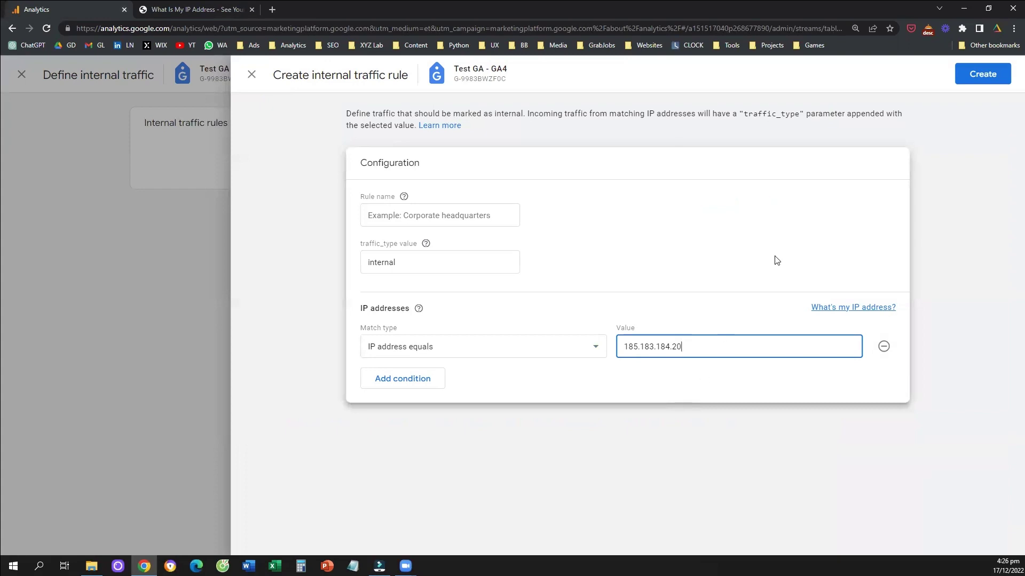
click(972, 81)
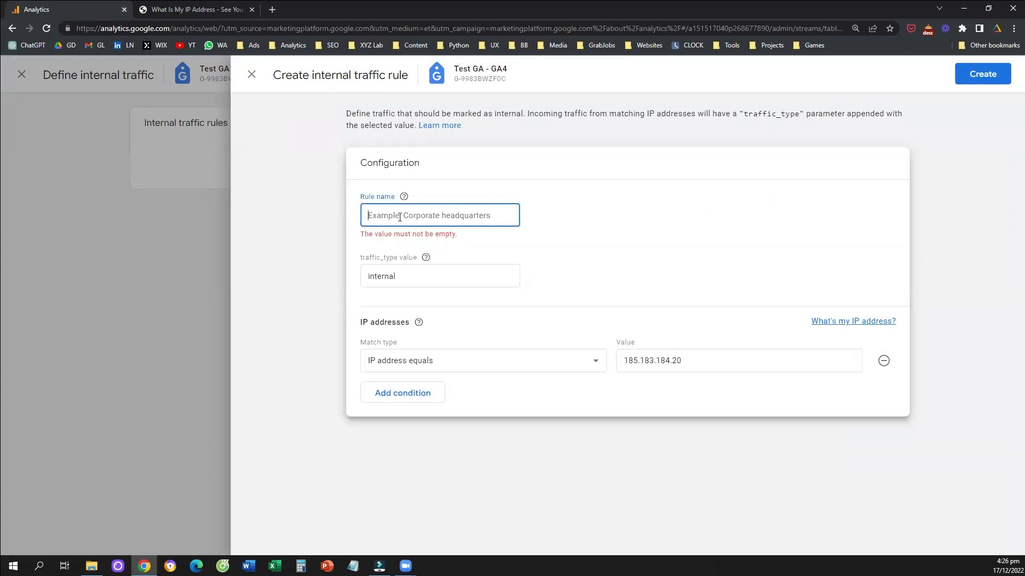
text(Eco)
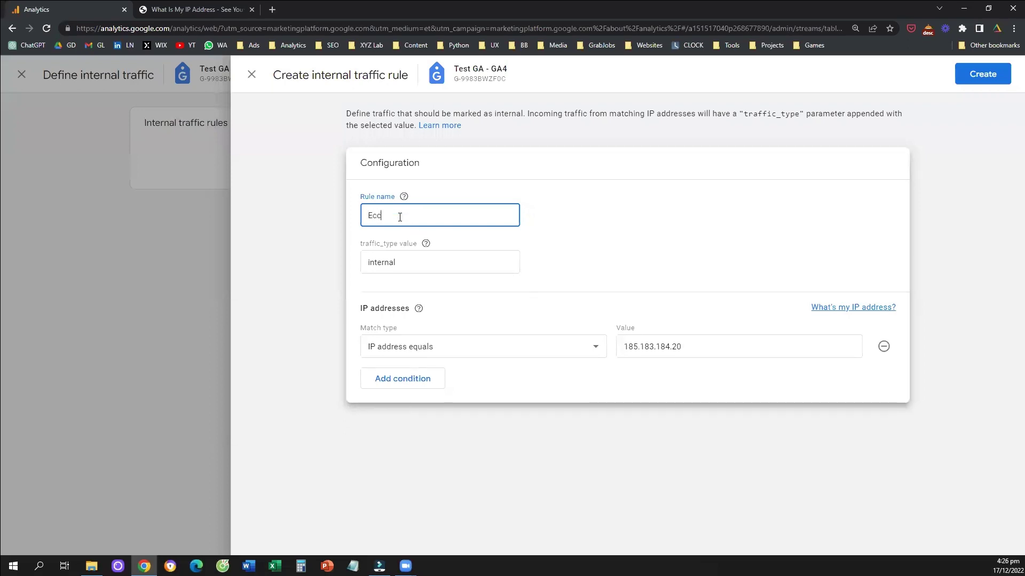
key(BackSpace)
key(BackSpace)
text(xclude Internal Traffic)
click(970, 84)
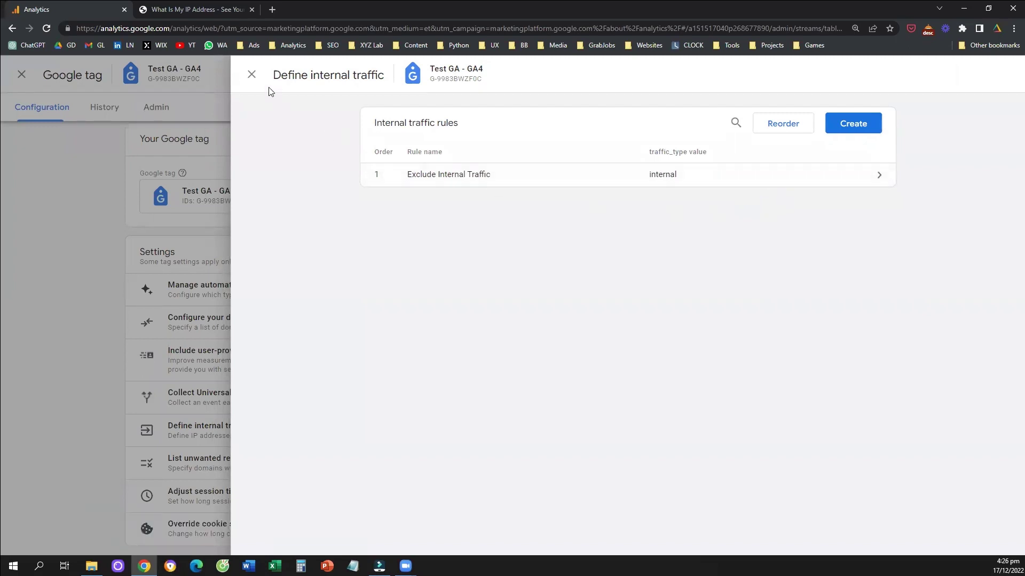
Close the internal traffic, Google tag and web stream detail panels to reach Data Streams
click(251, 75)
click(82, 216)
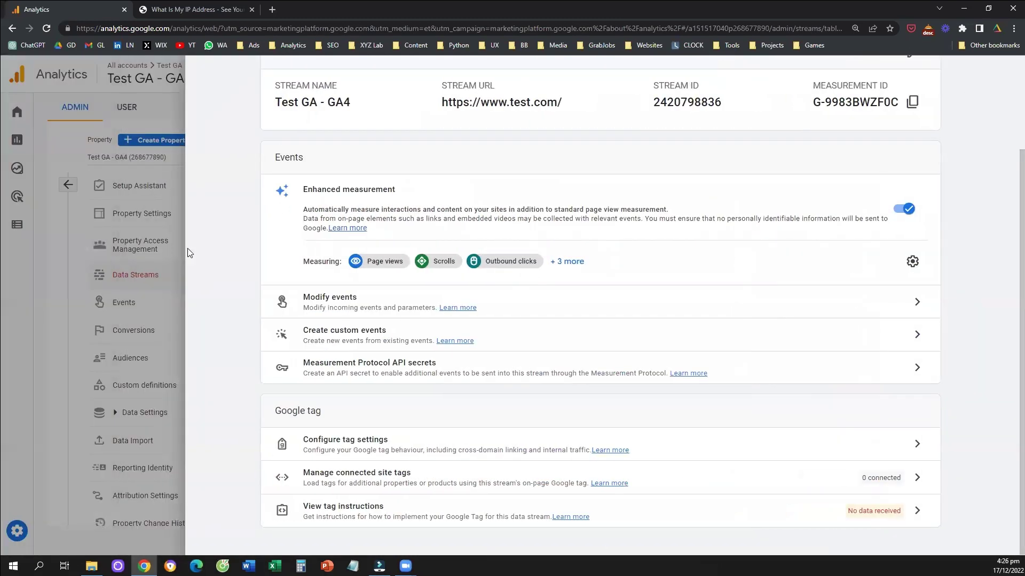
scroll(197, 283, up, 3)
click(206, 74)
click(18, 476)
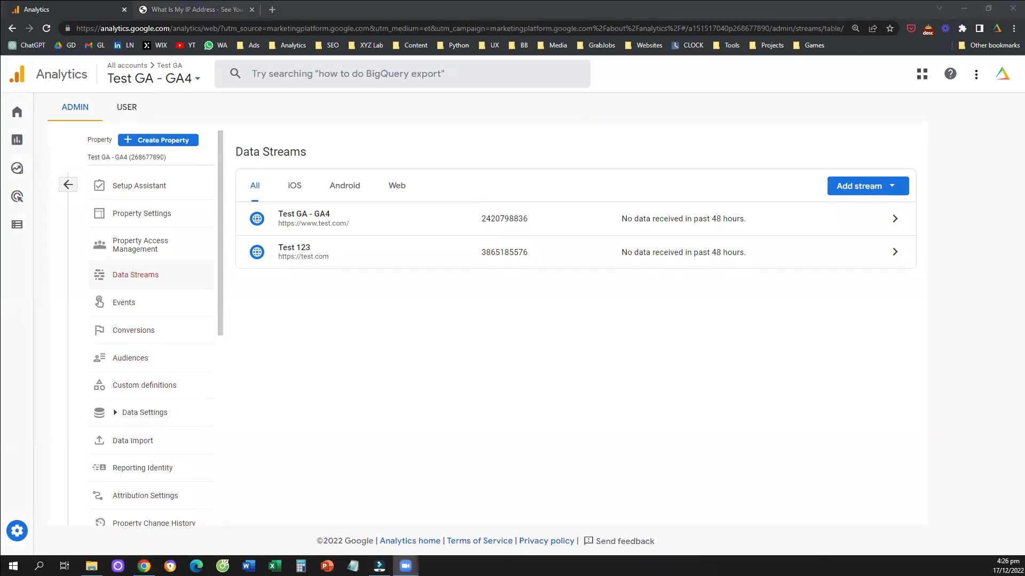
mouse_move(22, 498)
mouse_down()
mouse_move(6, 528)
mouse_move(40, 504)
mouse_up()
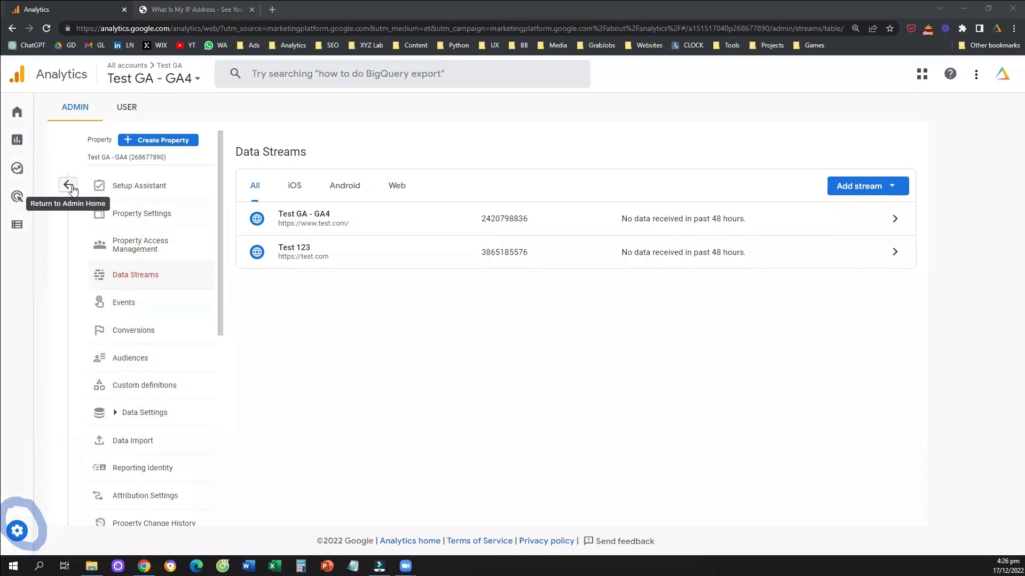
From Admin, expand Data Settings and open Data Filters showing the Internal Traffic filter
click(21, 531)
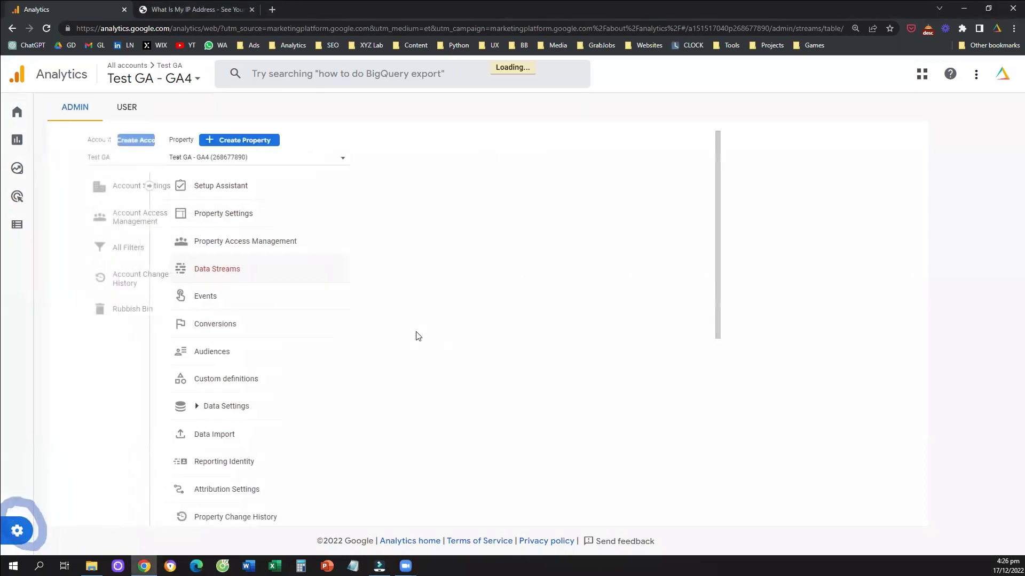
scroll(265, 425, down, 1)
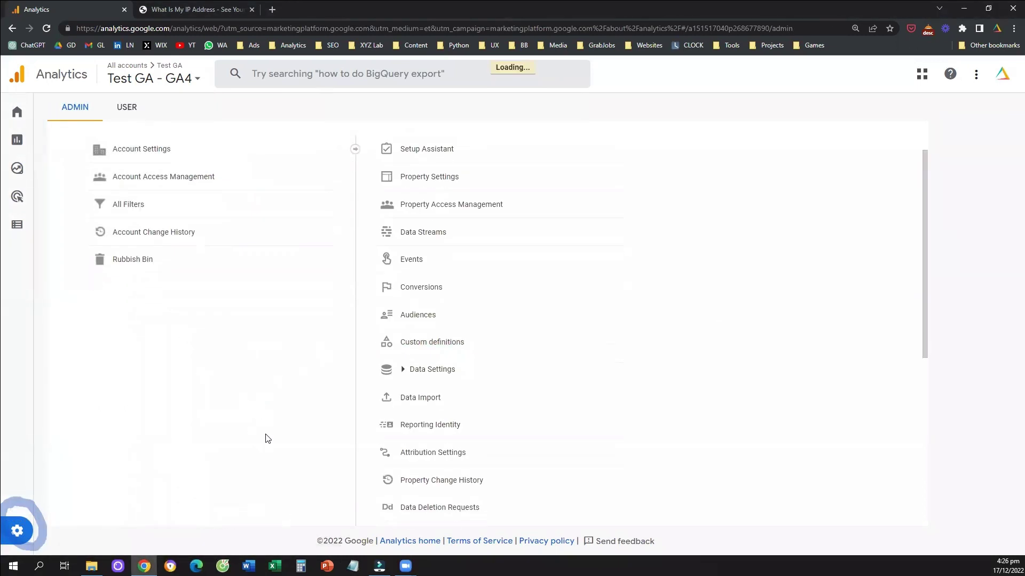
click(403, 340)
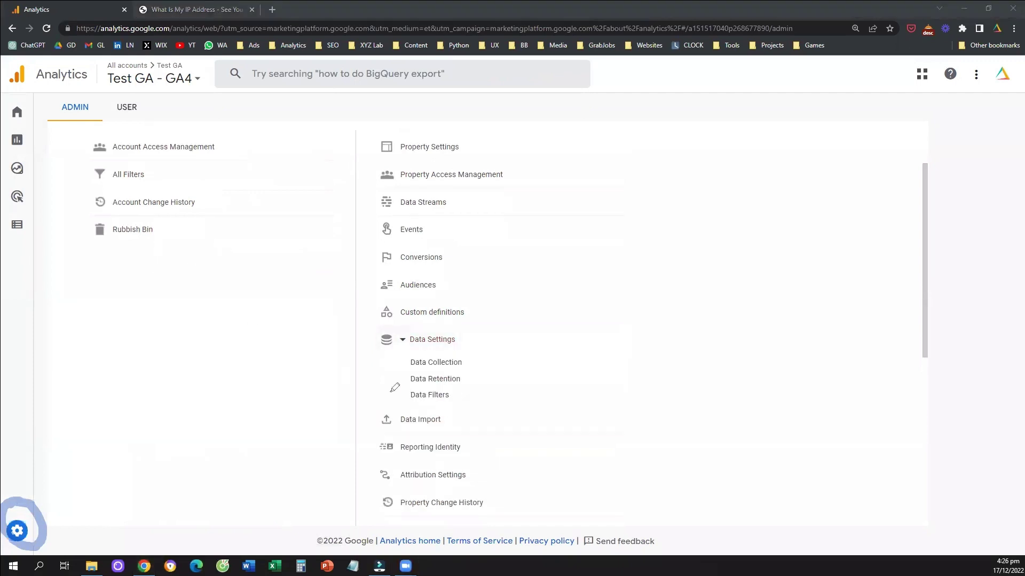
drag(394, 387, 388, 407)
drag(472, 385, 479, 405)
click(460, 403)
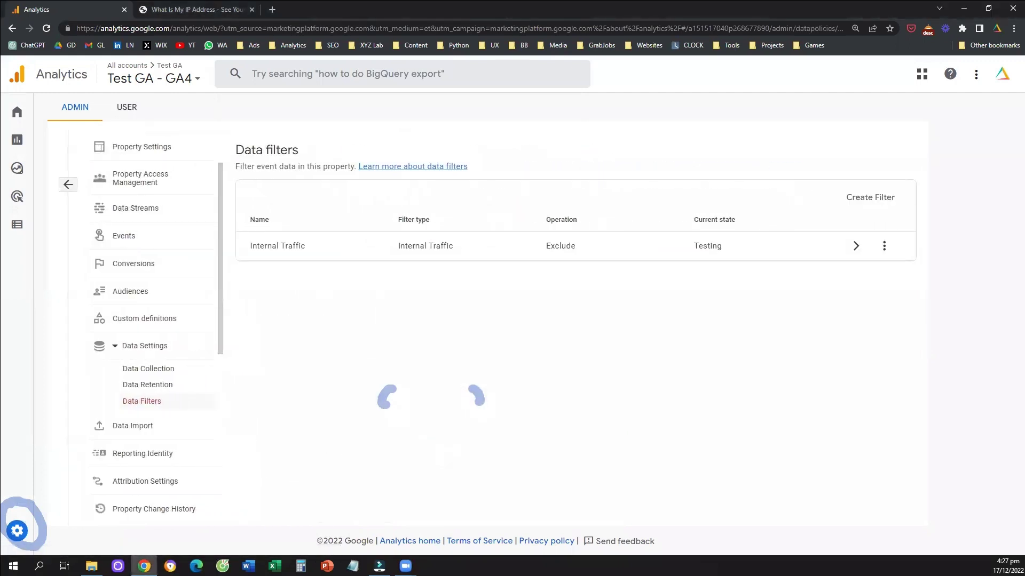
key(e)
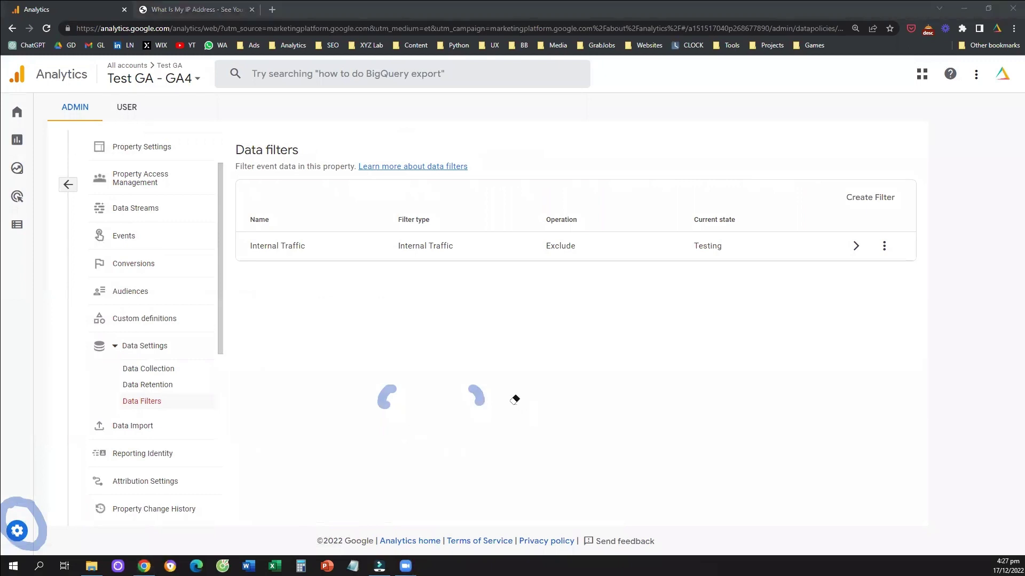
click(380, 405)
click(26, 544)
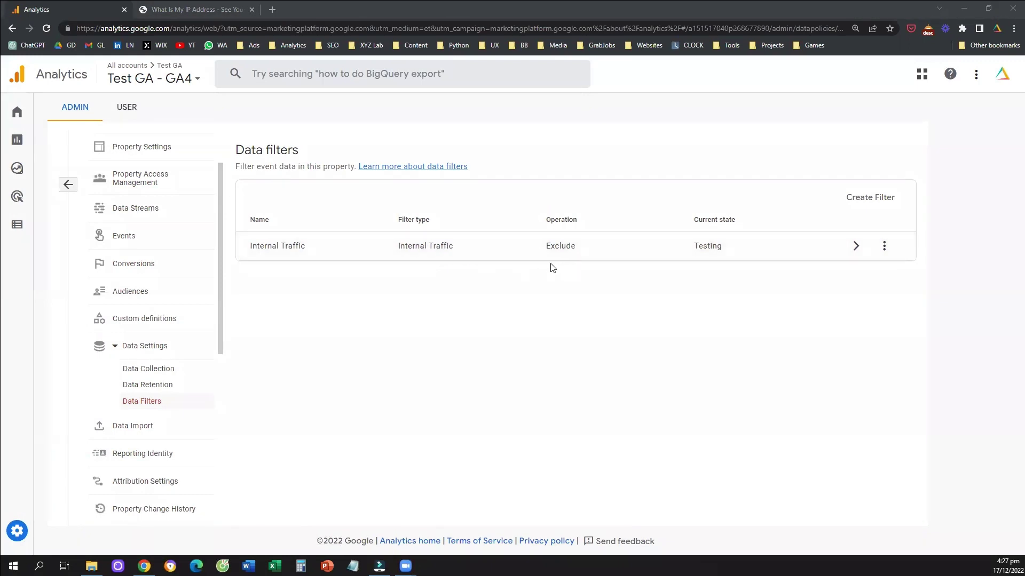
Activate the Internal Traffic exclude filter from its row menu and confirm the activation
click(884, 247)
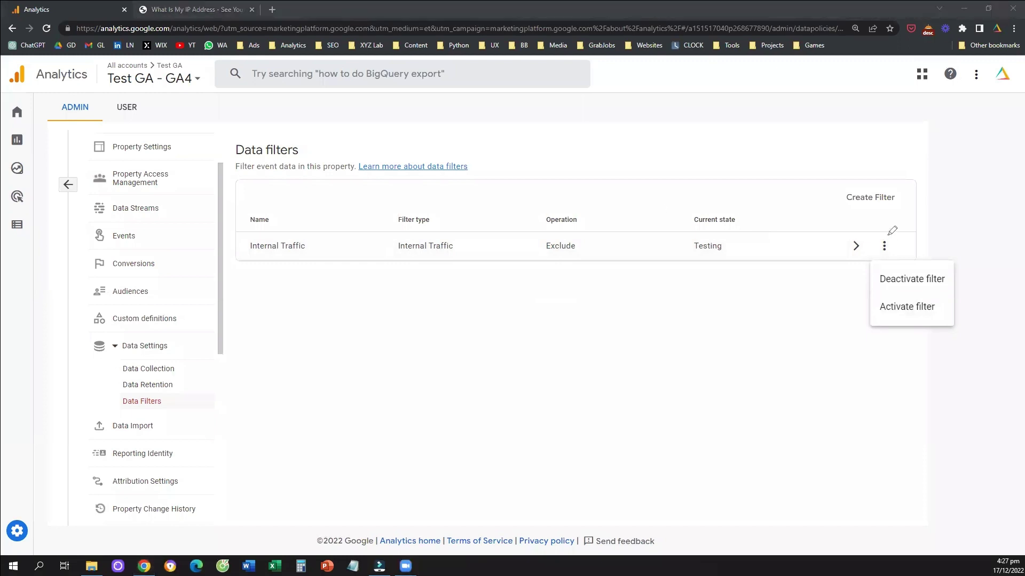
mouse_move(865, 239)
mouse_down()
mouse_move(899, 220)
mouse_move(887, 218)
mouse_up()
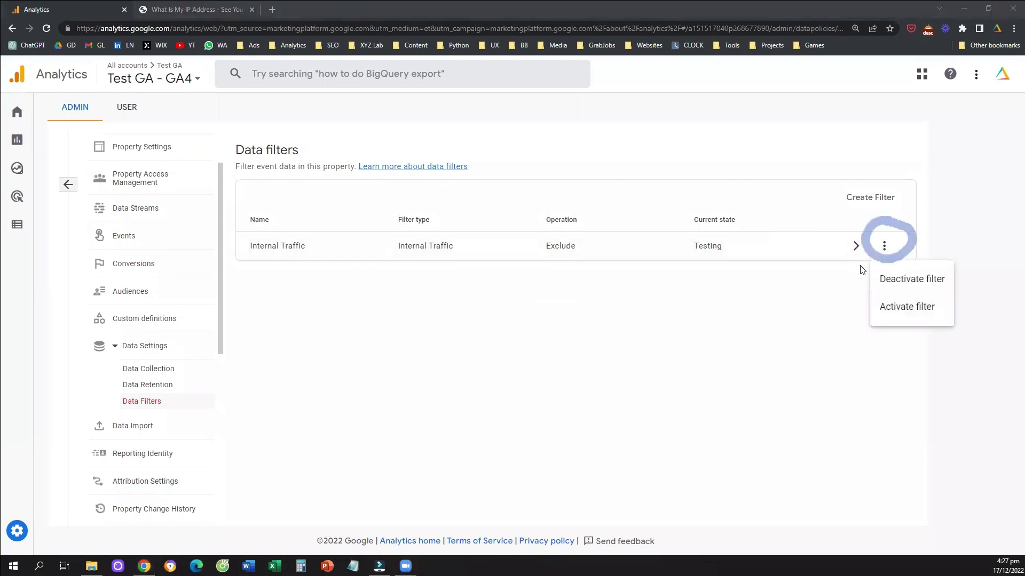
click(896, 307)
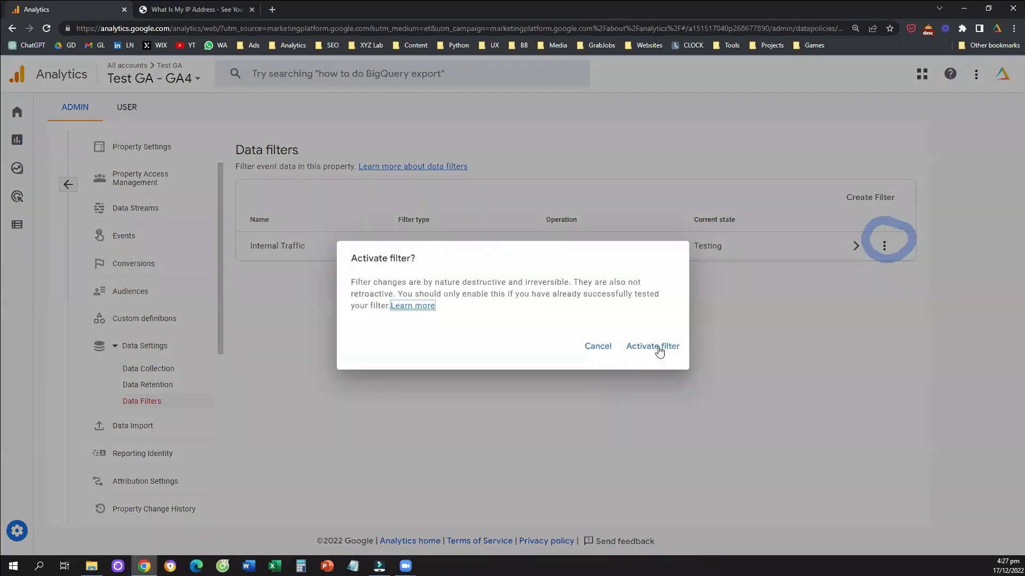
key(Return)
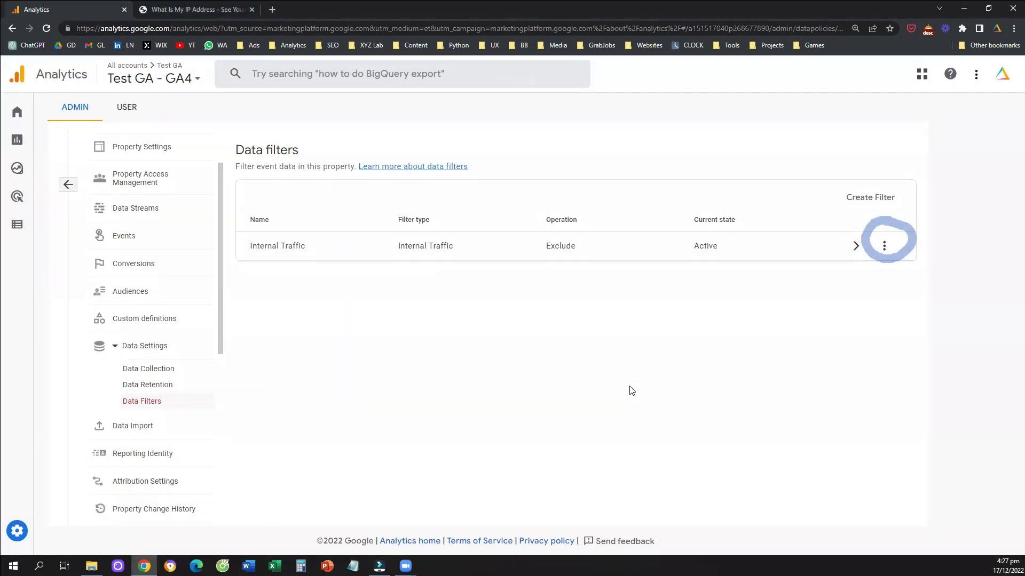